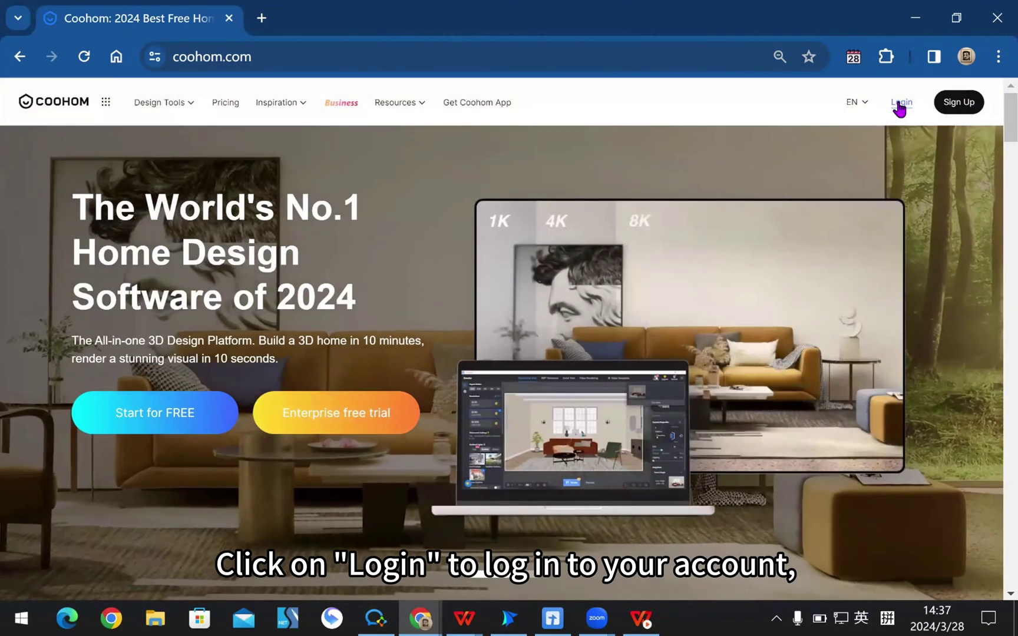
Step: Log in to Coohom by email using the saved credentials
{"action": "left_click", "coordinate": [901, 105]}
{"action": "left_click", "coordinate": [621, 340]}
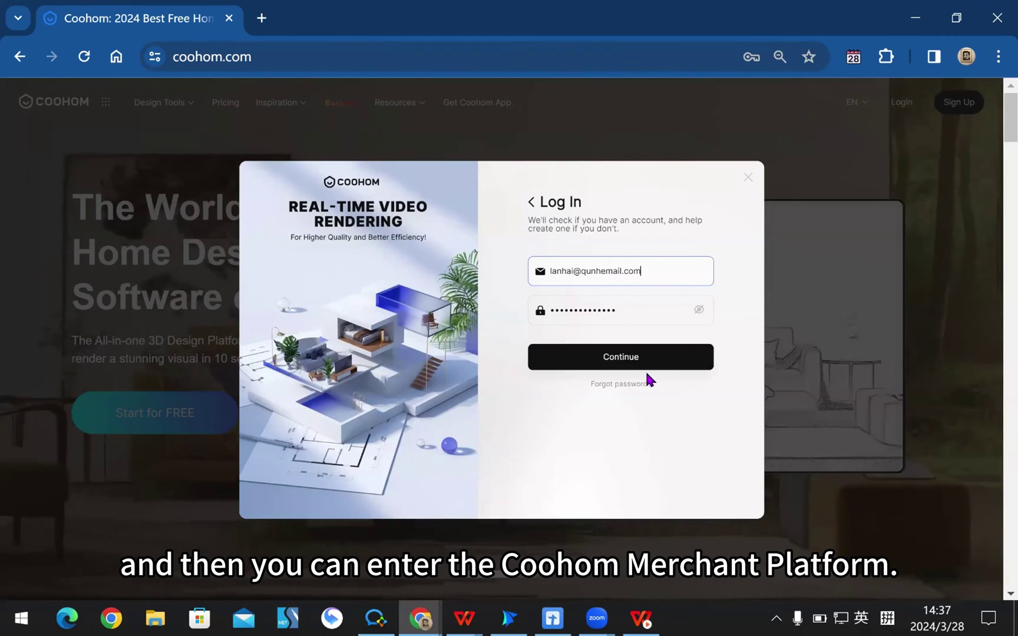
{"action": "left_click", "coordinate": [617, 361]}
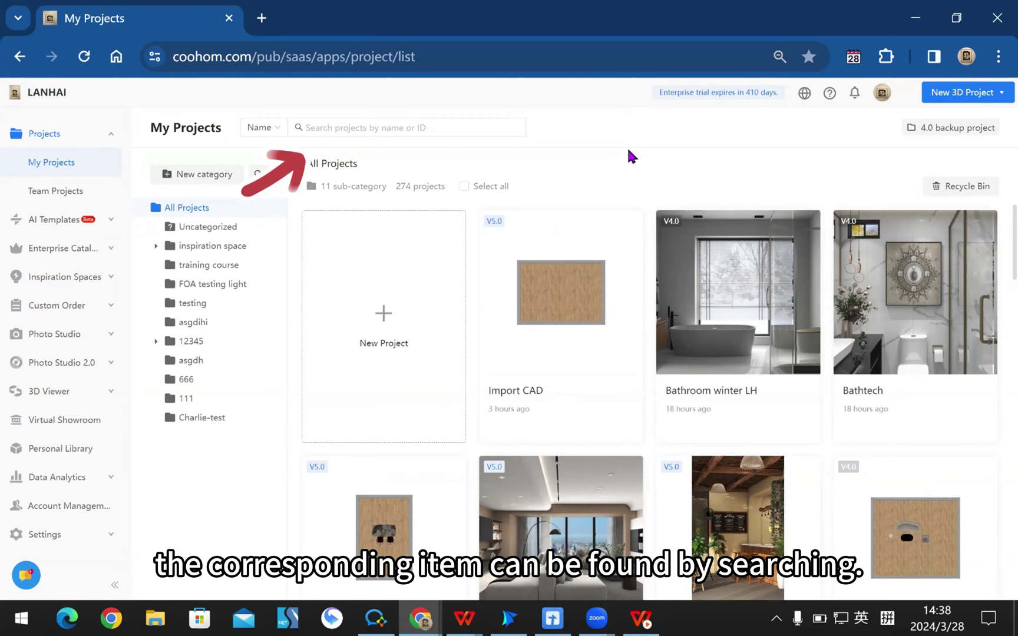
Step: Create a new project category named 'coohom test'
{"action": "left_click", "coordinate": [203, 175]}
{"action": "left_click", "coordinate": [231, 174]}
{"action": "type", "text": "coohomtest"}
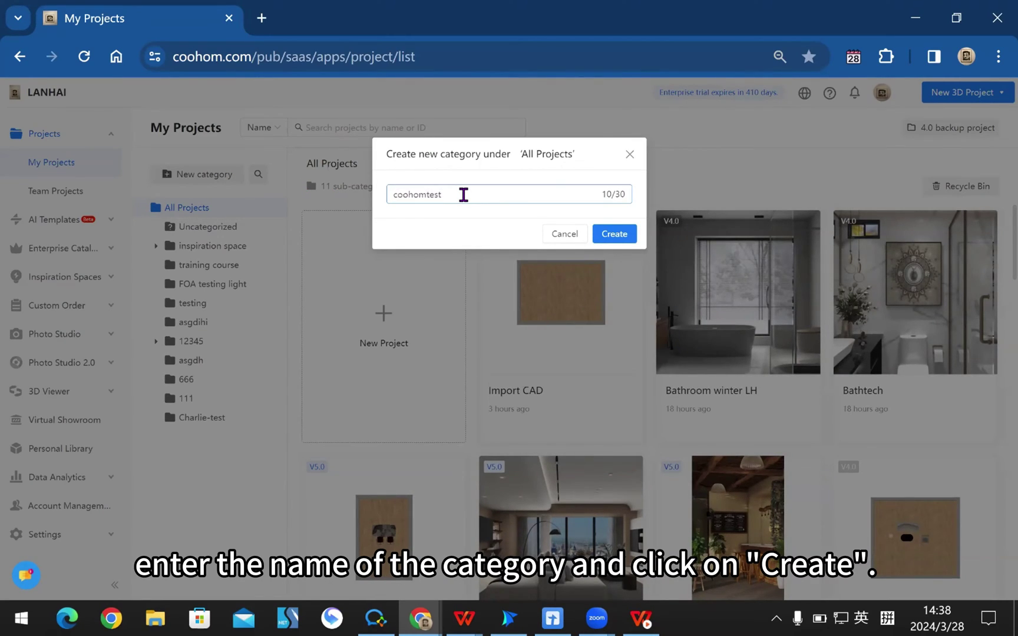
{"action": "left_click", "coordinate": [427, 195]}
{"action": "left_click", "coordinate": [612, 236]}
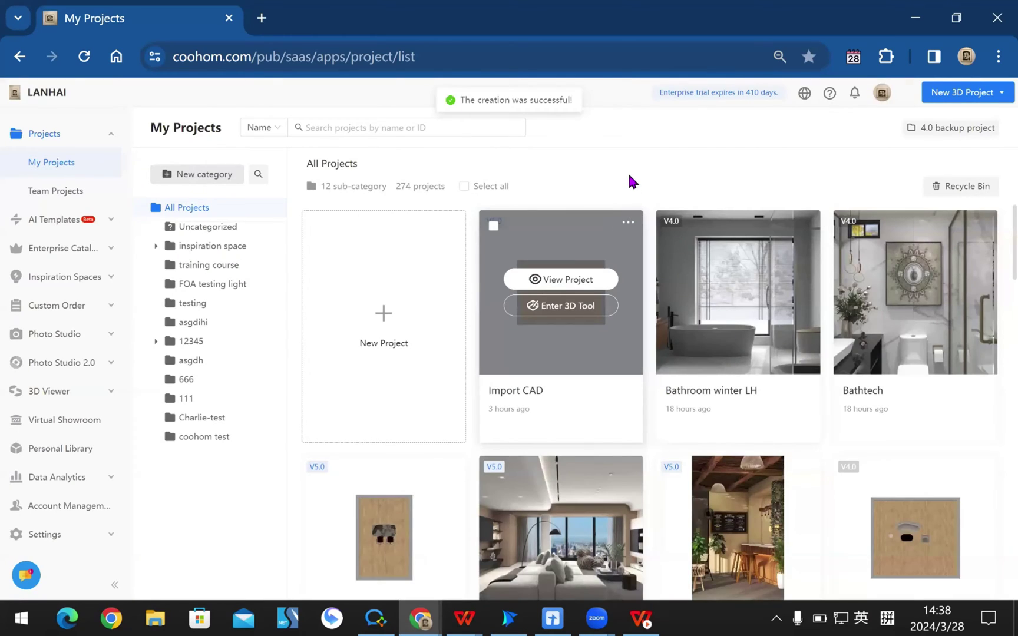
Step: Move the Bathtech project into the 'coohom test' category
{"action": "left_click", "coordinate": [847, 226]}
{"action": "left_click", "coordinate": [828, 188]}
{"action": "left_click", "coordinate": [461, 199]}
{"action": "scroll", "coordinate": [644, 257], "scroll_direction": "down", "scroll_amount": 3}
{"action": "left_click", "coordinate": [469, 325]}
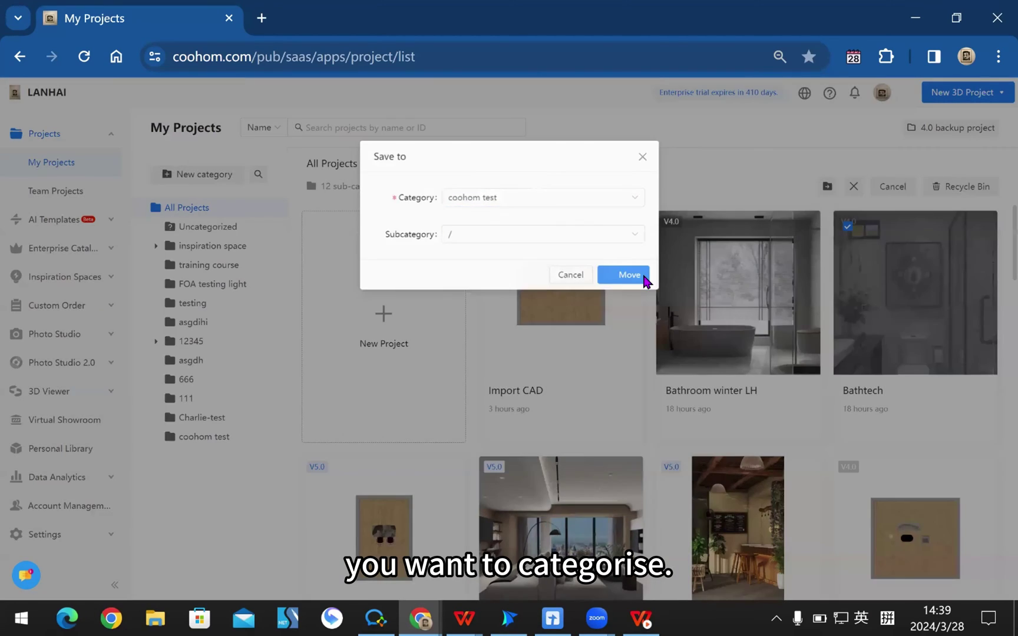
{"action": "left_click", "coordinate": [629, 274]}
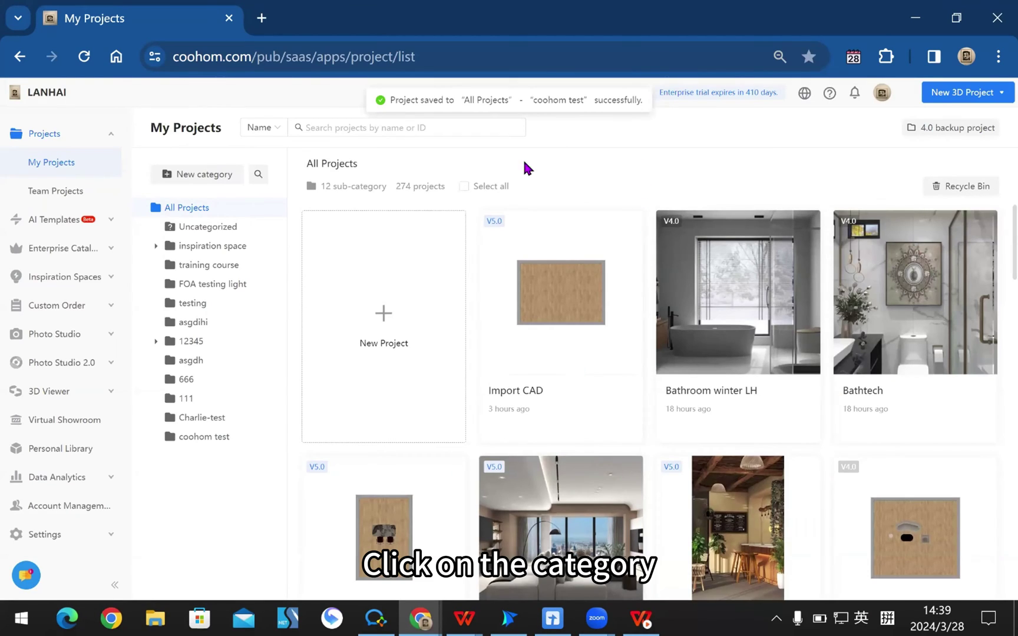
Step: Open Advanced Rendering Skill from 'coohom test' and browse Video, Floor plan, 720° VR and 360° views
{"action": "left_click", "coordinate": [191, 441]}
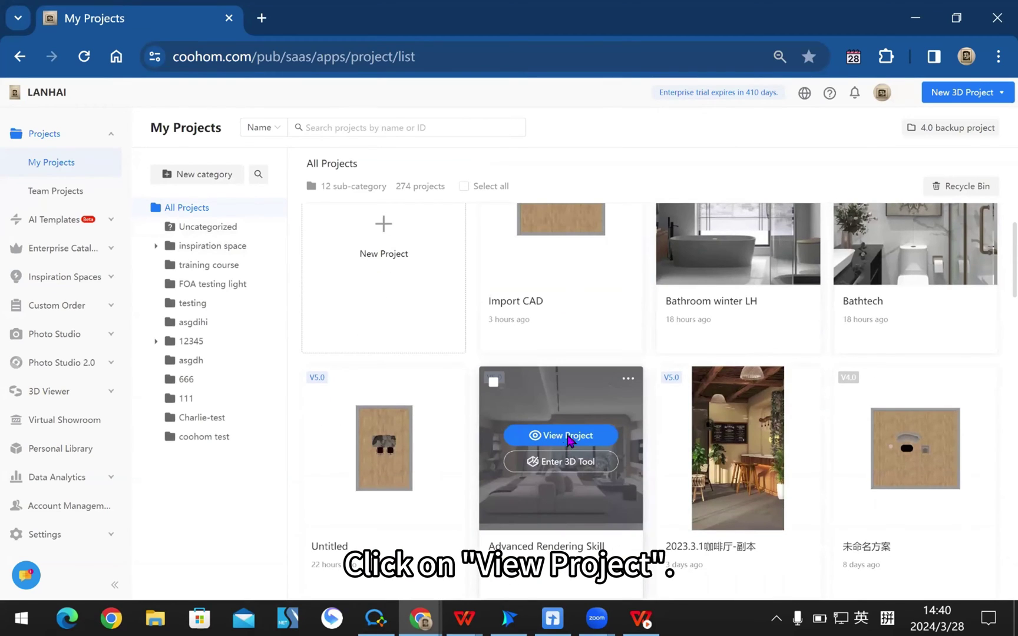
{"action": "left_click", "coordinate": [561, 434]}
{"action": "left_click", "coordinate": [419, 192]}
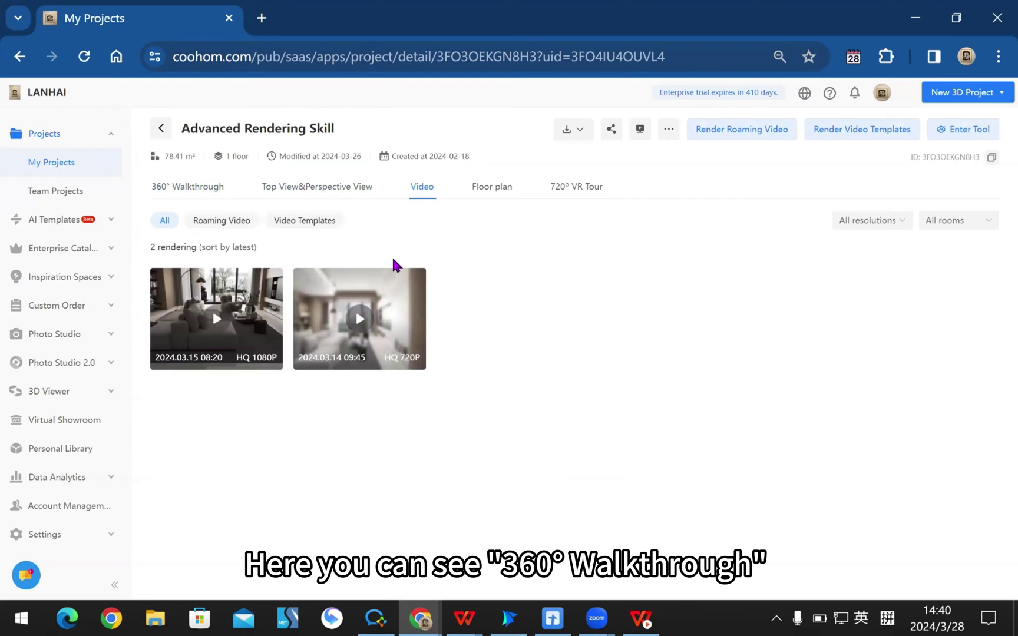
{"action": "left_click", "coordinate": [493, 189]}
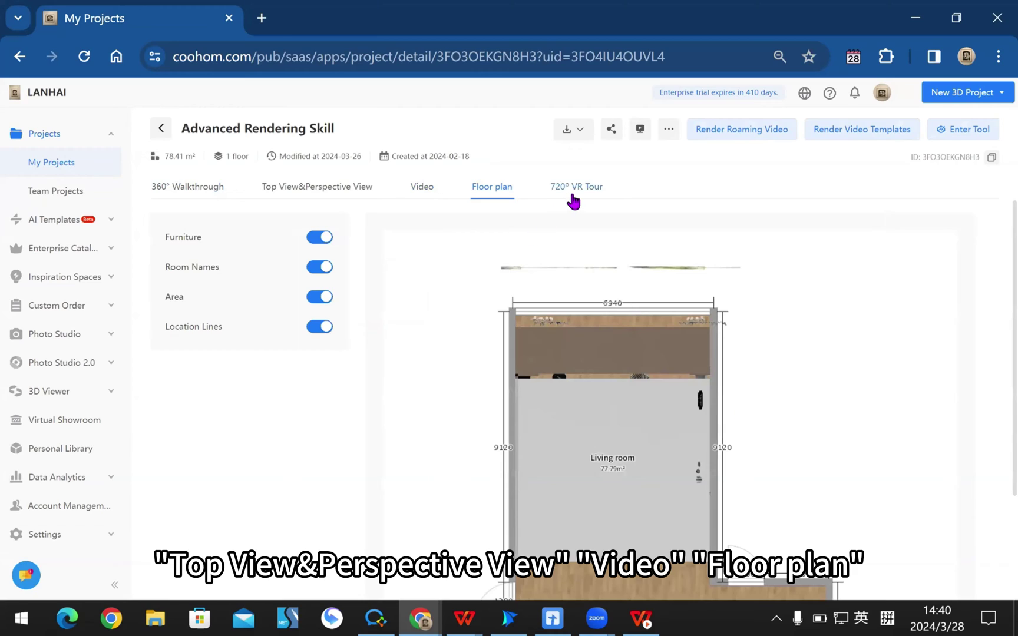
{"action": "left_click", "coordinate": [572, 199]}
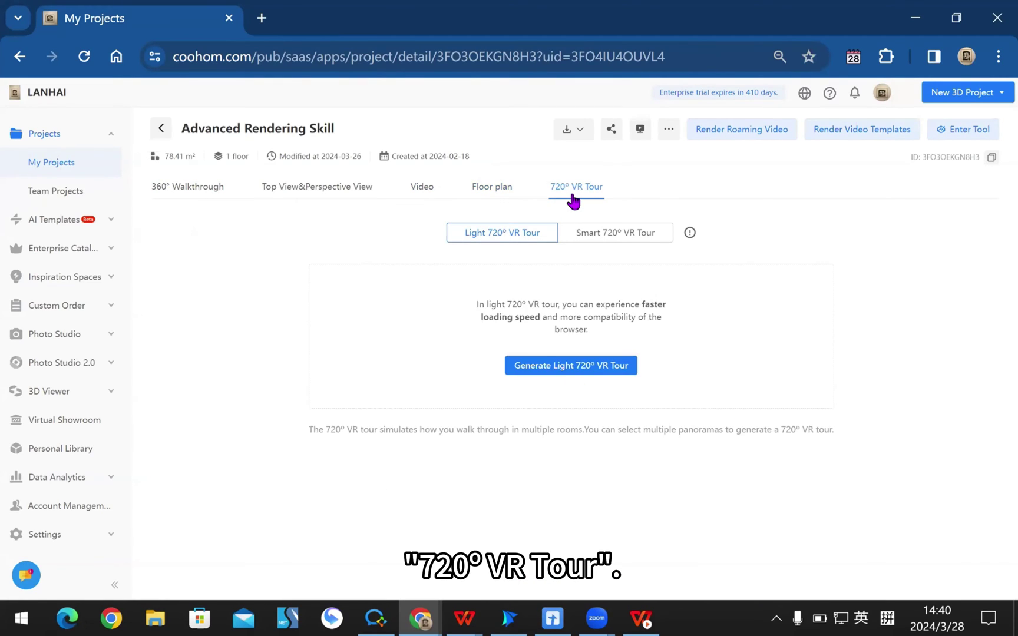
{"action": "left_click", "coordinate": [199, 187]}
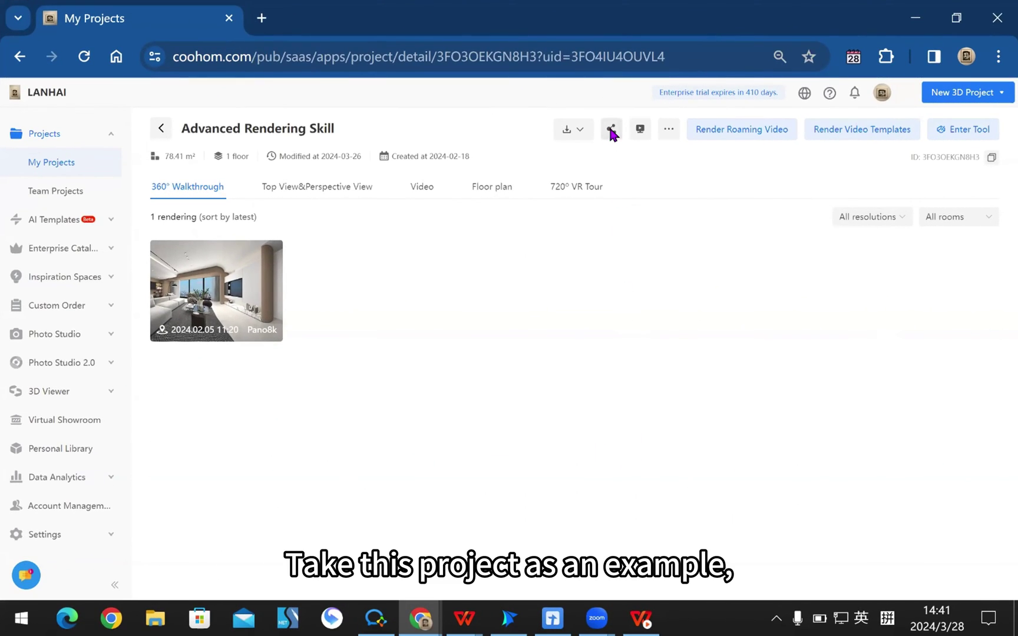
Step: Copy Advanced Rendering Skill's view-only share link, then reopen sharing from its card menu
{"action": "left_click", "coordinate": [610, 130]}
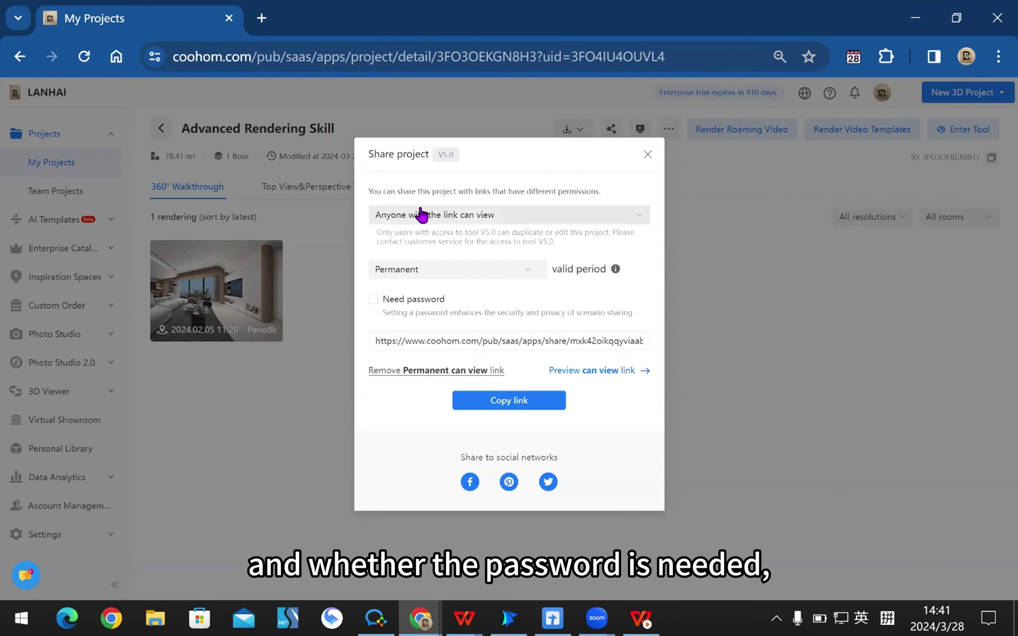
{"action": "left_click", "coordinate": [432, 215]}
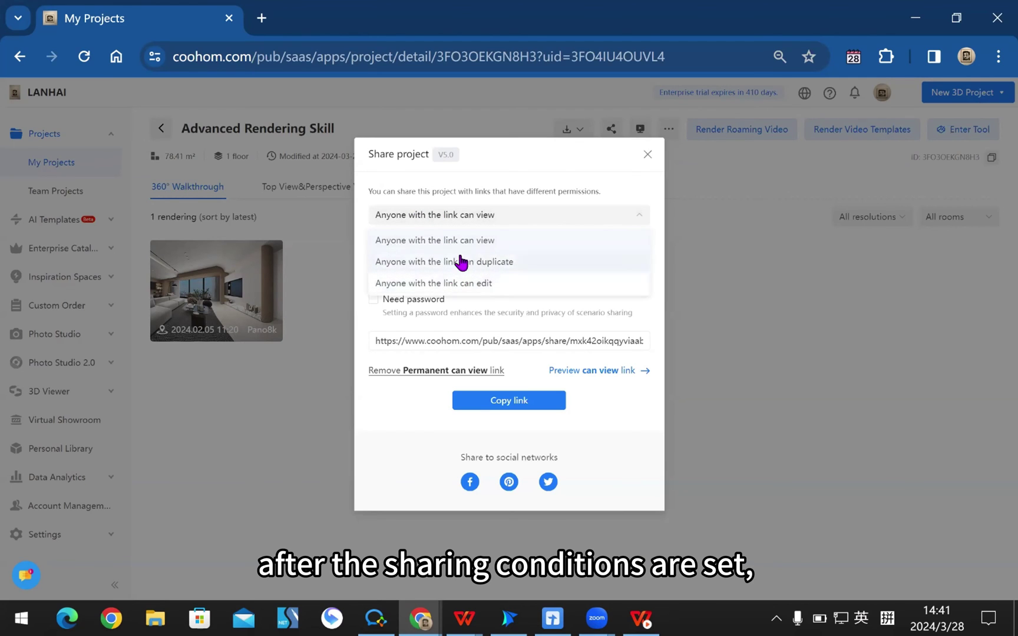
{"action": "left_click", "coordinate": [505, 147]}
{"action": "left_click", "coordinate": [500, 403]}
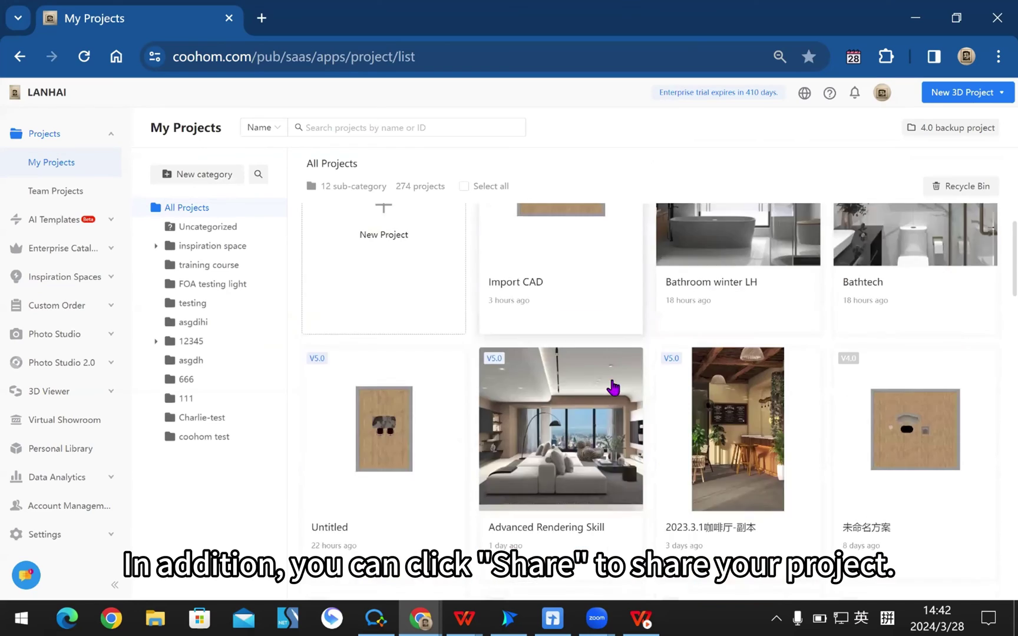
{"action": "scroll", "coordinate": [613, 388], "scroll_direction": "down", "scroll_amount": 1}
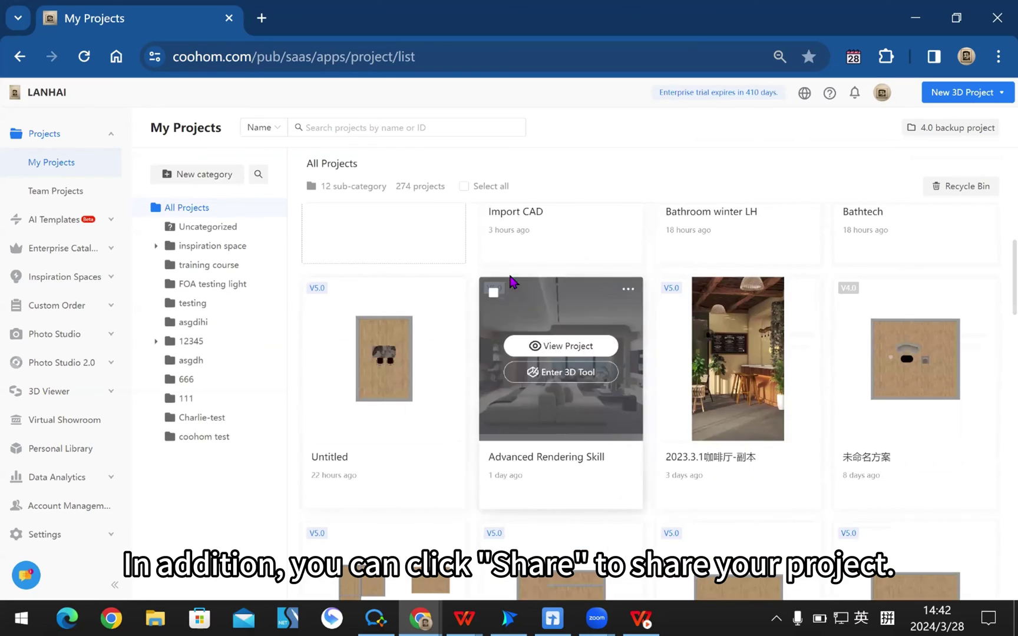
{"action": "left_click", "coordinate": [629, 291]}
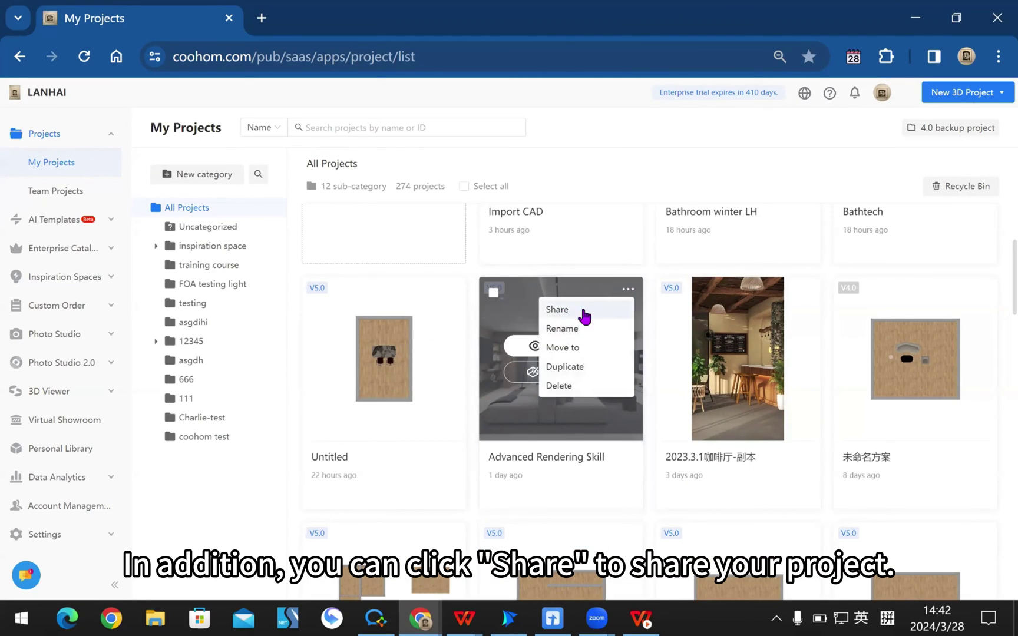
{"action": "left_click", "coordinate": [557, 310]}
Step: Open the copied view-only share link in a new browser tab
{"action": "left_click", "coordinate": [525, 400]}
{"action": "left_click", "coordinate": [261, 17]}
{"action": "key", "text": "ctrl+v"}
{"action": "double_click", "coordinate": [198, 56]}
{"action": "key", "text": "BackSpace"}
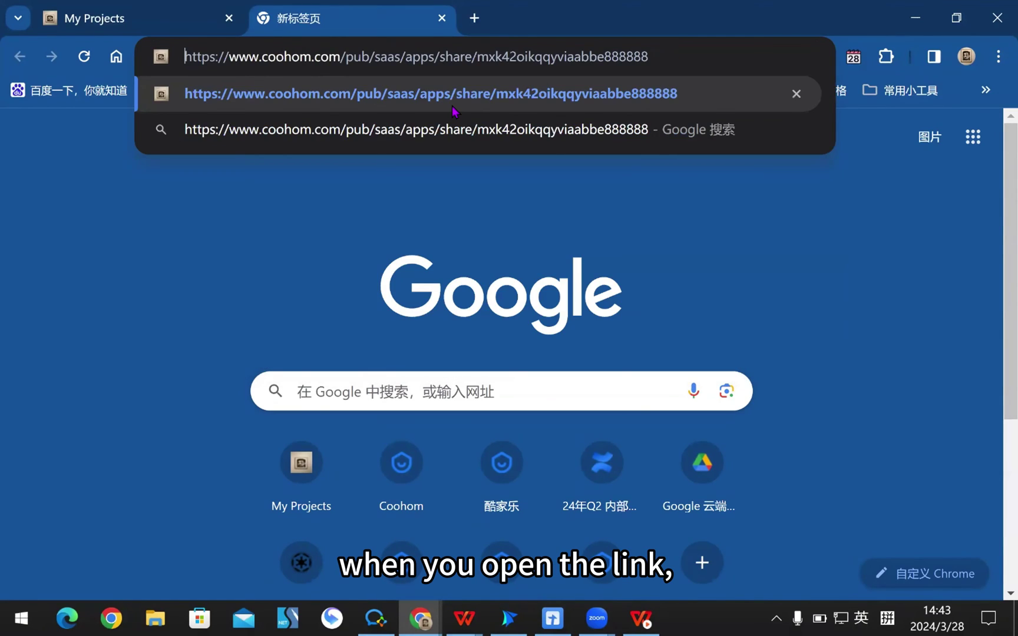
{"action": "key", "text": "Return"}
{"action": "scroll", "coordinate": [885, 265], "scroll_direction": "down", "scroll_amount": 3}
{"action": "scroll", "coordinate": [885, 264], "scroll_direction": "down", "scroll_amount": 2}
{"action": "scroll", "coordinate": [886, 264], "scroll_direction": "down", "scroll_amount": 4}
{"action": "scroll", "coordinate": [875, 265], "scroll_direction": "down", "scroll_amount": 4}
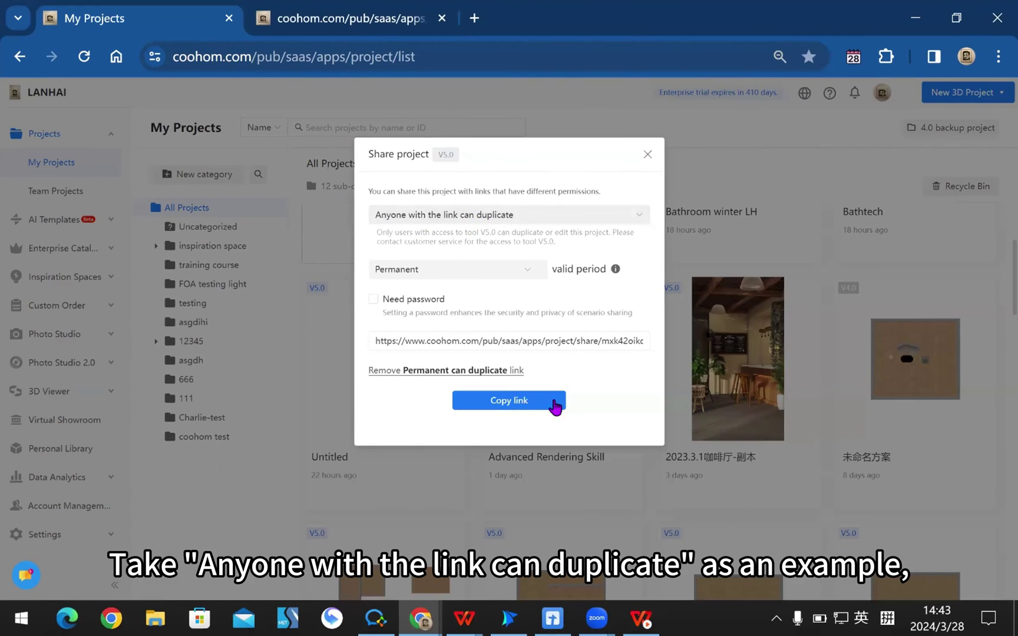
Step: Open the duplicate-permission share link in another tab and view its floor plan and renderings
{"action": "left_click", "coordinate": [555, 407]}
{"action": "left_click", "coordinate": [474, 18]}
{"action": "key", "text": "ctrl+v"}
{"action": "left_click_drag", "start_coordinate": [185, 57], "coordinate": [213, 57]}
{"action": "key", "text": "BackSpace"}
{"action": "key", "text": "Return"}
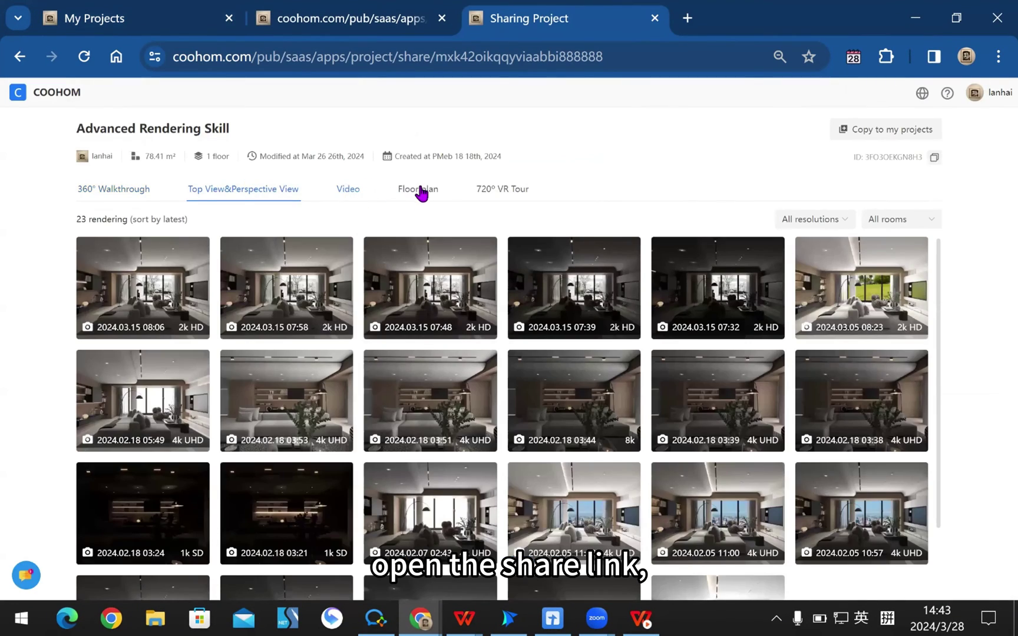
{"action": "left_click", "coordinate": [417, 190]}
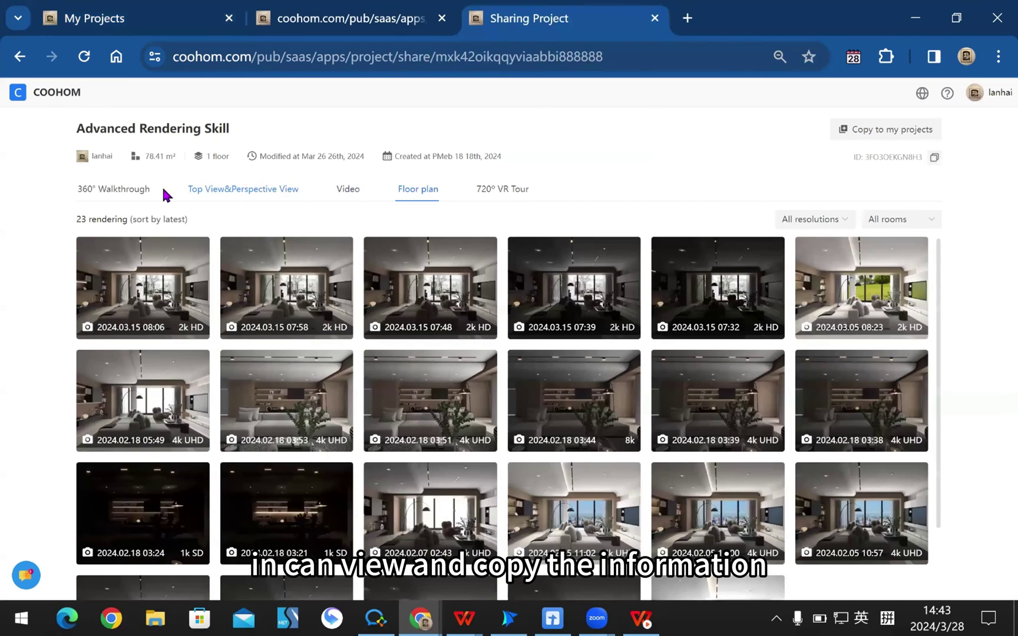
{"action": "left_click", "coordinate": [191, 190]}
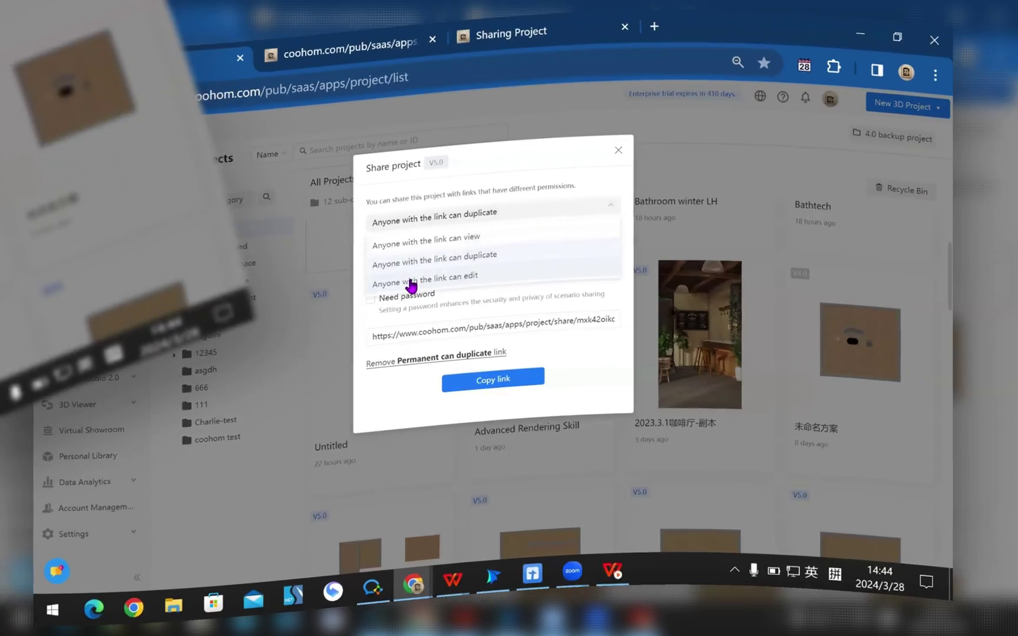
Step: Set the link to 'Anyone with the link can edit', open it in a new tab, then open Import CAD's menu
{"action": "left_click", "coordinate": [410, 280]}
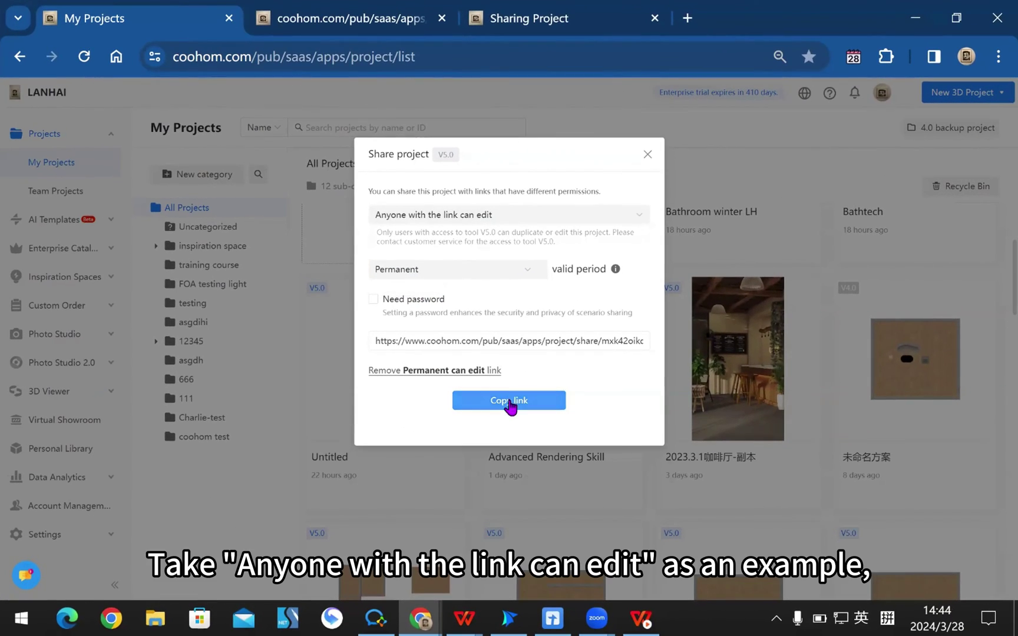
{"action": "left_click", "coordinate": [523, 401]}
{"action": "key", "text": "ctrl+t"}
{"action": "key", "text": "ctrl+v"}
{"action": "key", "text": "BackSpace"}
{"action": "key", "text": "BackSpace"}
{"action": "key", "text": "BackSpace"}
{"action": "key", "text": "Return"}
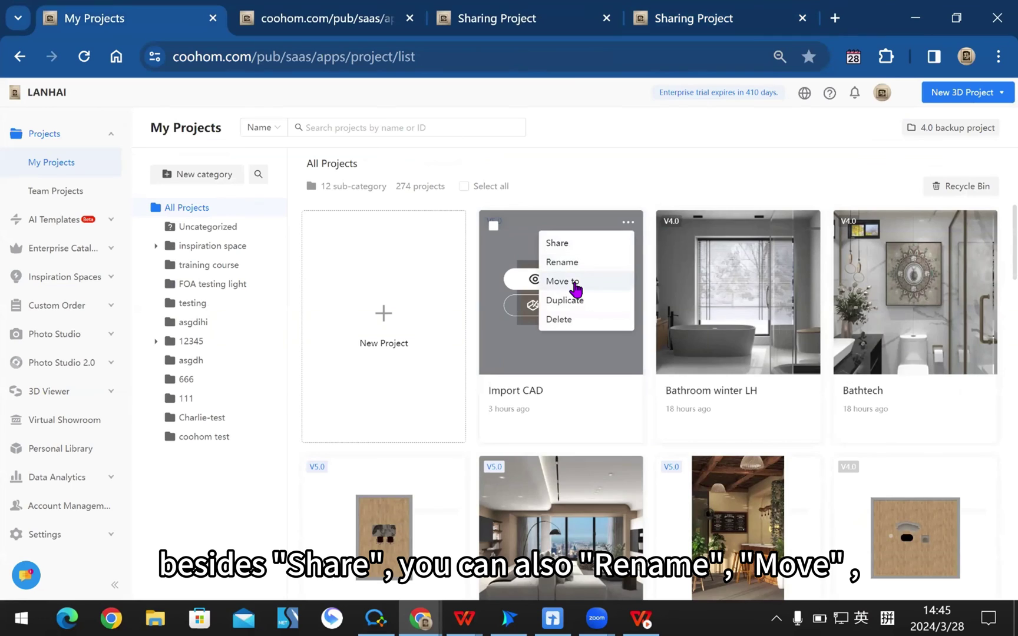
{"action": "left_click", "coordinate": [577, 285]}
{"action": "left_click", "coordinate": [648, 154]}
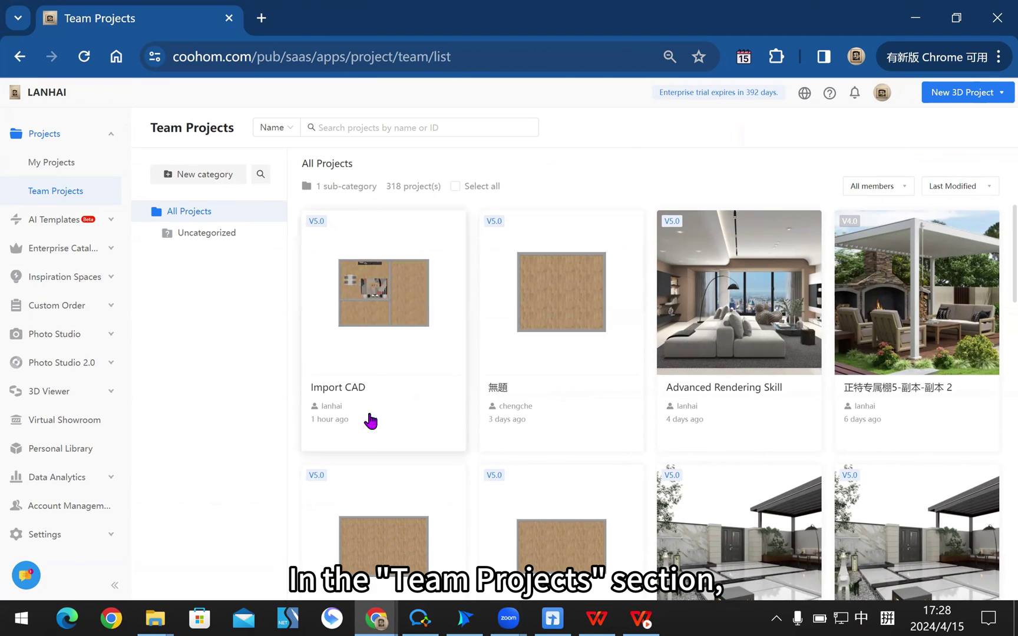
{"action": "scroll", "coordinate": [652, 417], "scroll_direction": "down", "scroll_amount": 1}
{"action": "scroll", "coordinate": [653, 417], "scroll_direction": "down", "scroll_amount": 1}
{"action": "scroll", "coordinate": [653, 390], "scroll_direction": "up", "scroll_amount": 2}
{"action": "scroll", "coordinate": [649, 358], "scroll_direction": "up", "scroll_amount": 1}
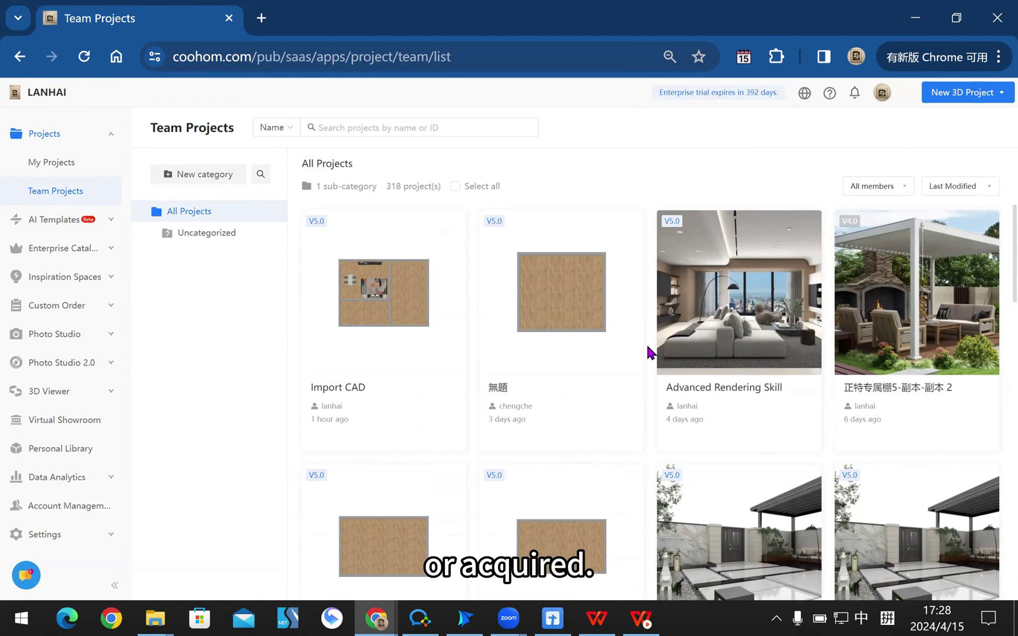
{"action": "left_click", "coordinate": [873, 190]}
{"action": "left_click", "coordinate": [823, 278]}
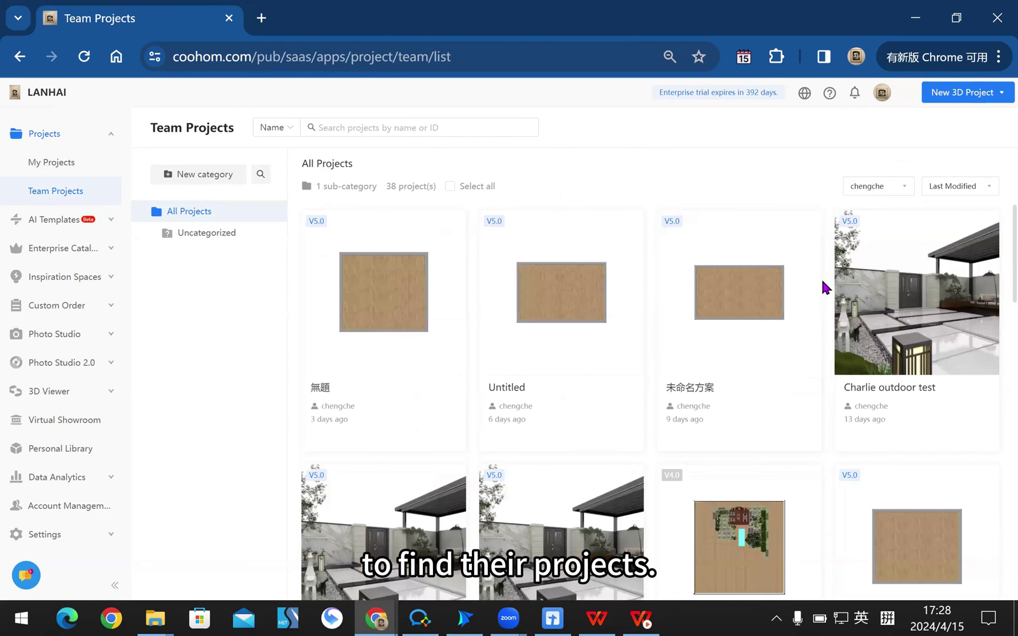